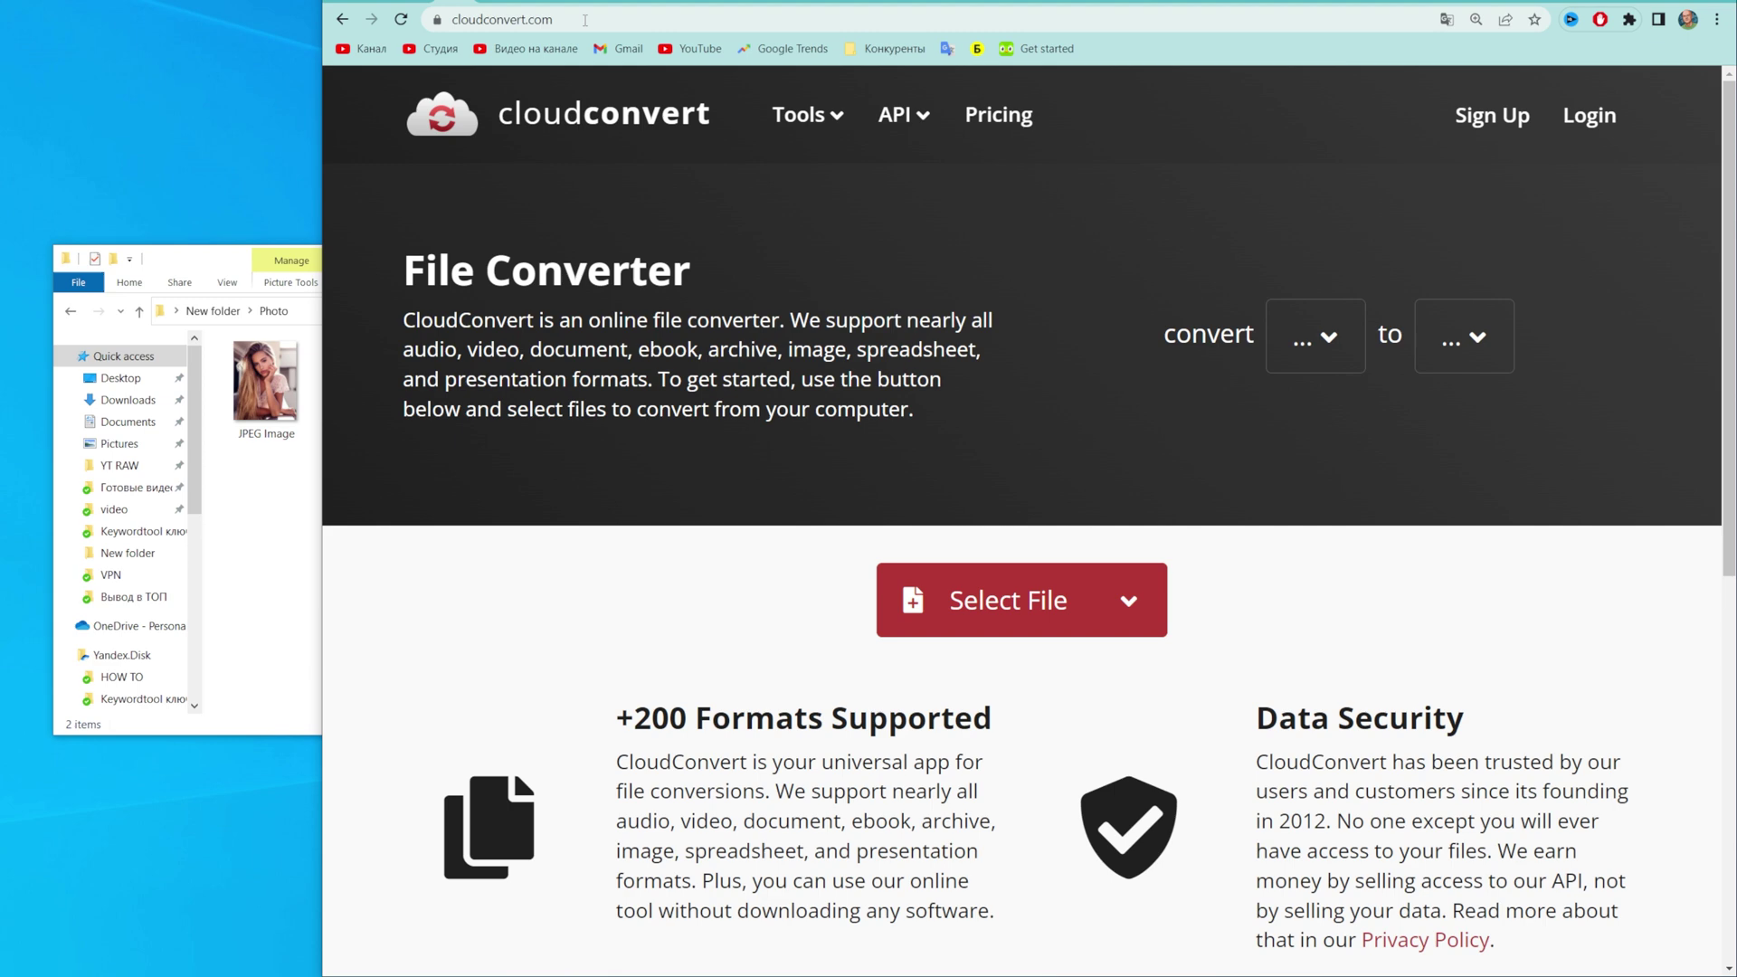
Check the properties of JPG Image, confirming a .jpg file of about 118 KB
click(291, 580)
mouse_move(499, 263)
mouse_down()
mouse_move(438, 212)
mouse_move(468, 208)
mouse_up()
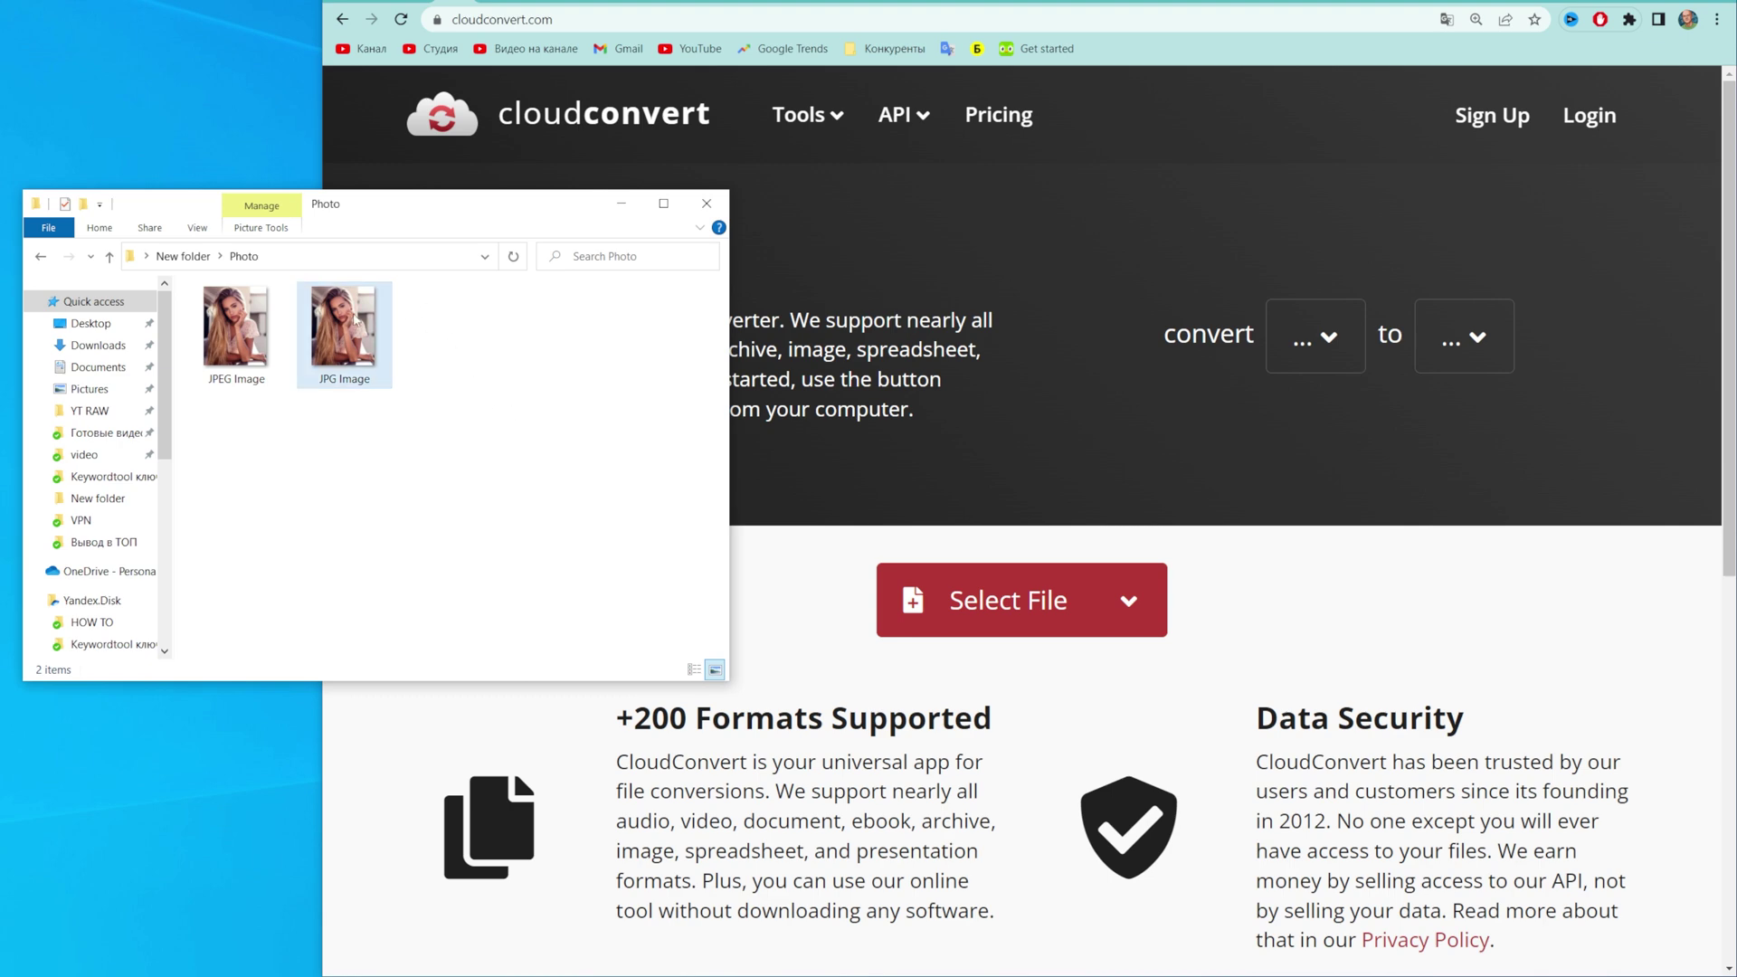
right_click(351, 302)
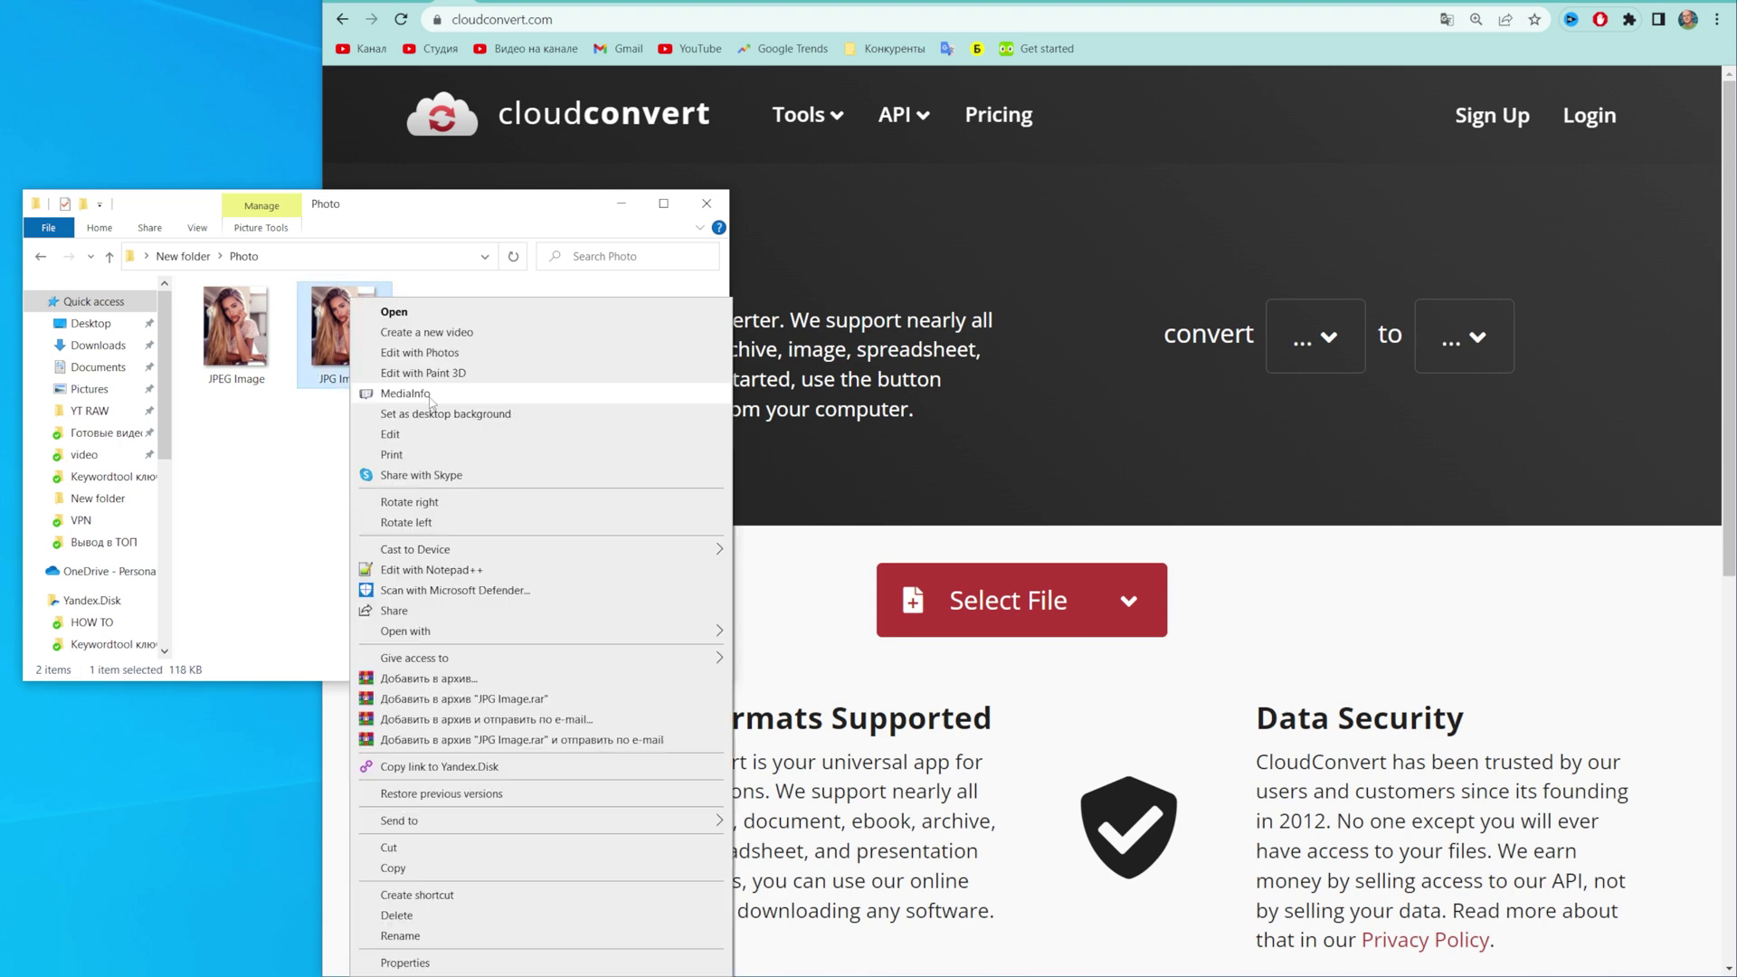
click(405, 962)
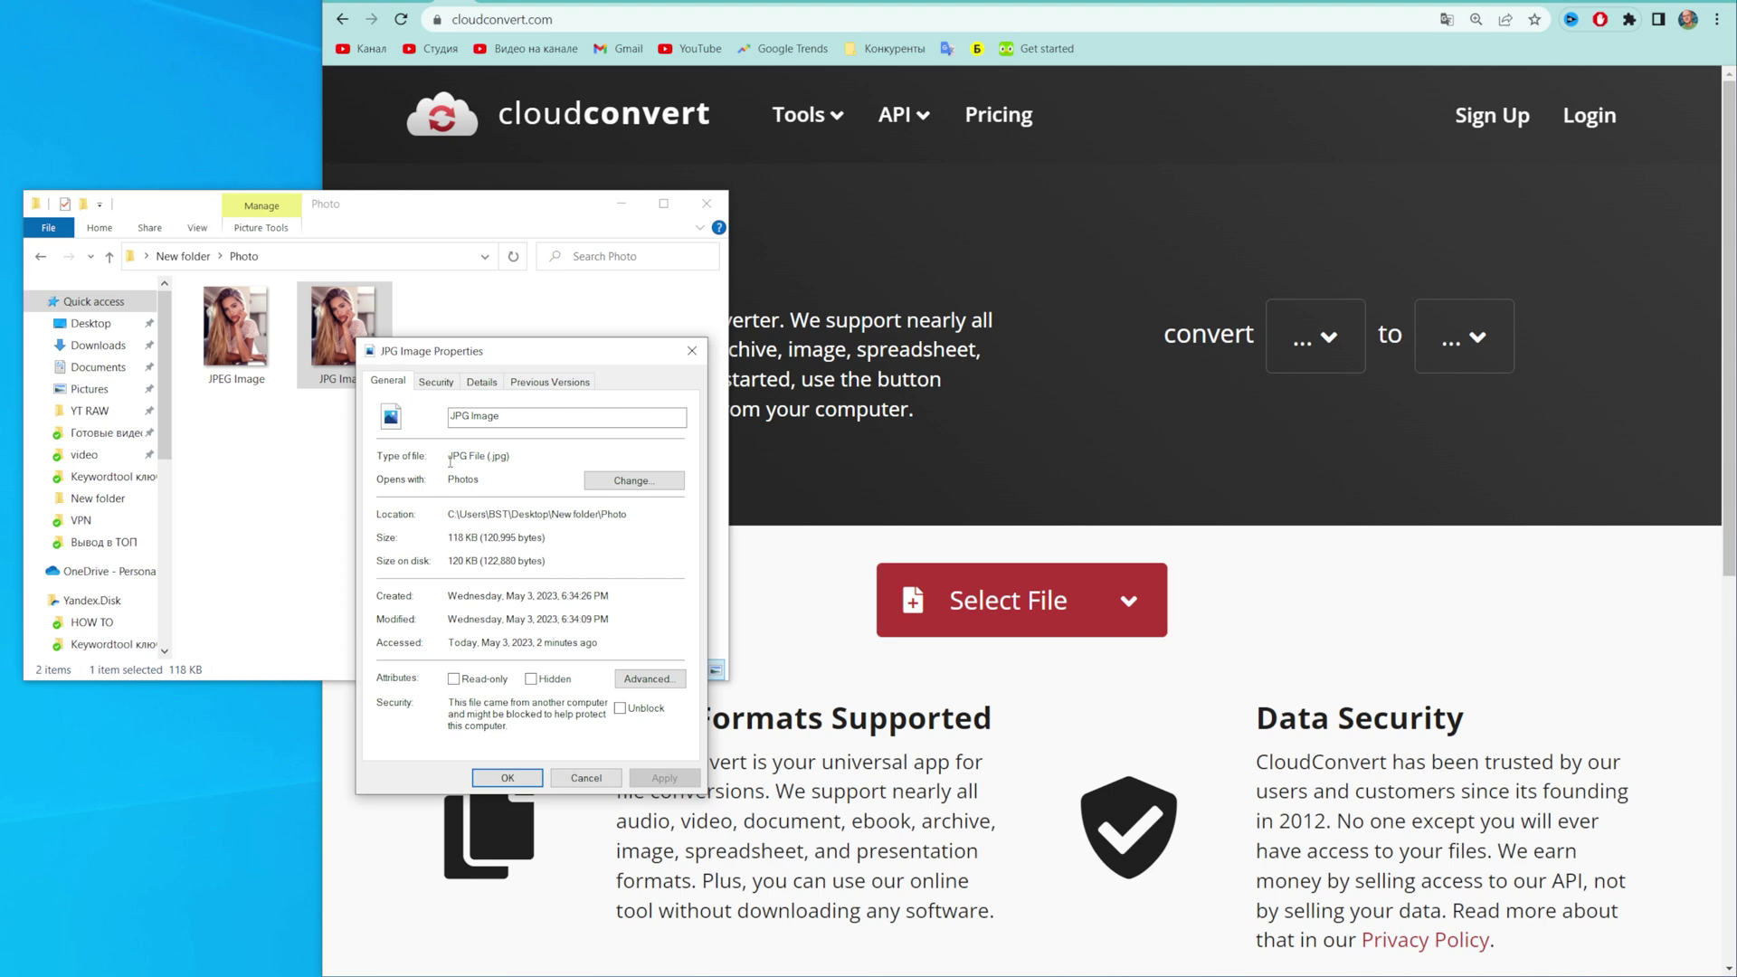
drag(450, 458, 483, 458)
click(679, 358)
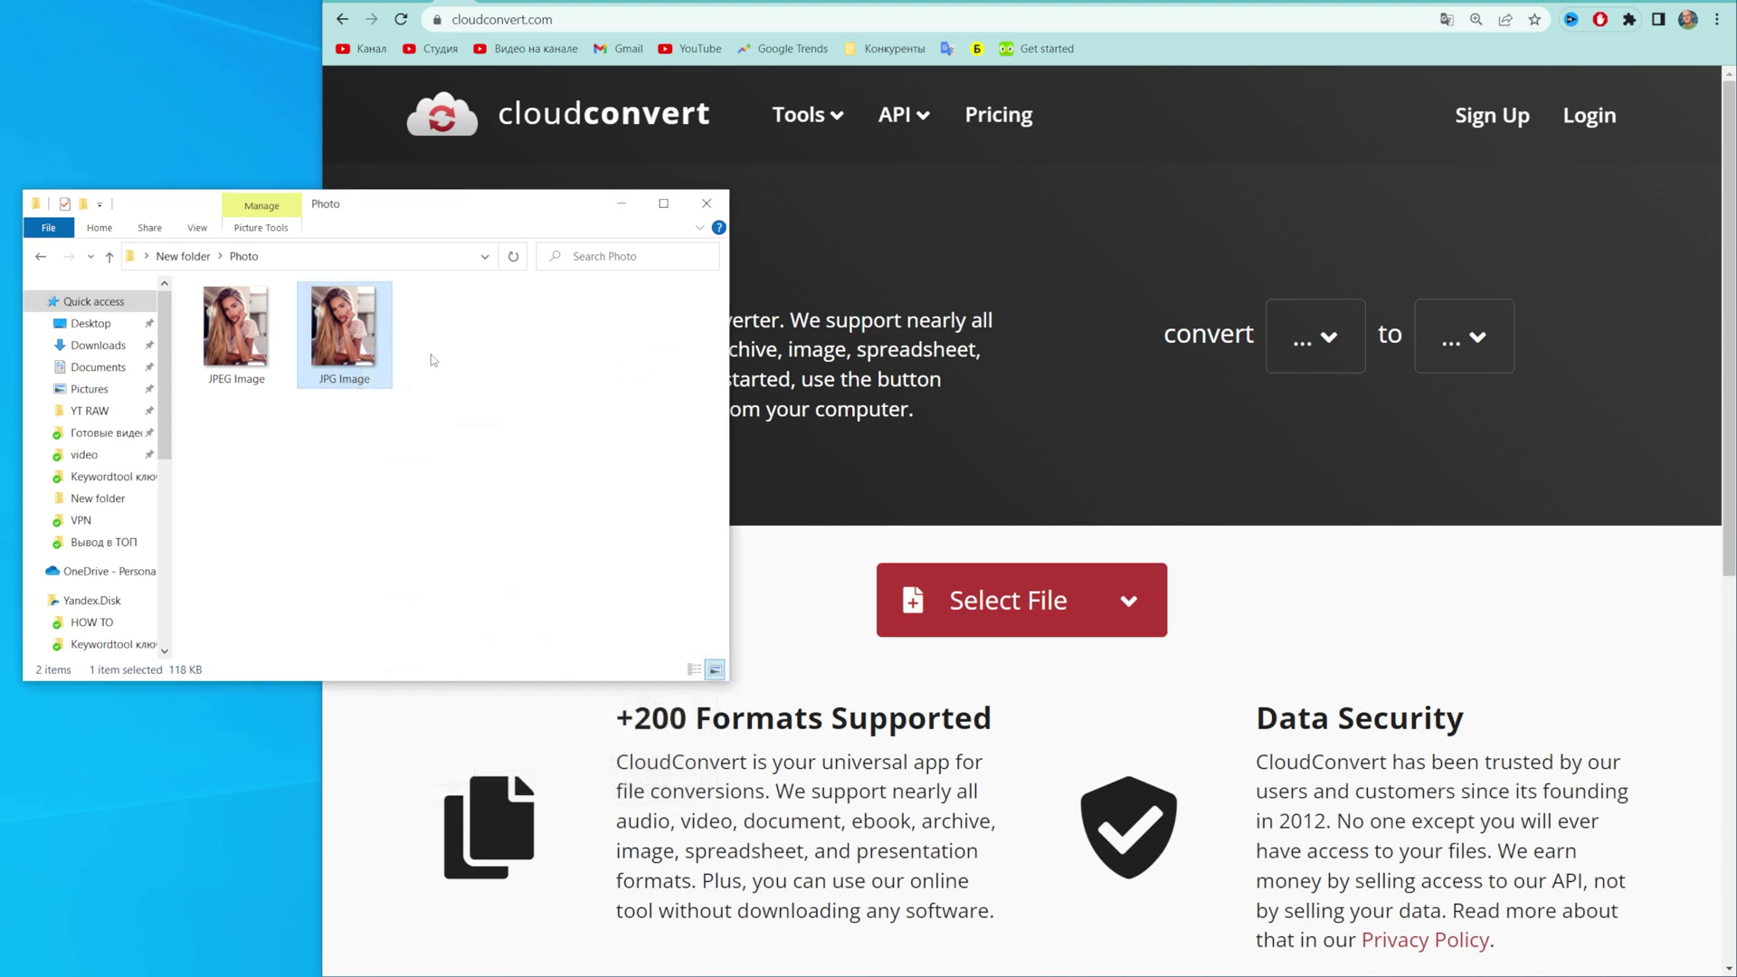
Add JPG Image.jpg to CloudConvert and choose PNG as the target format
drag(346, 332, 985, 607)
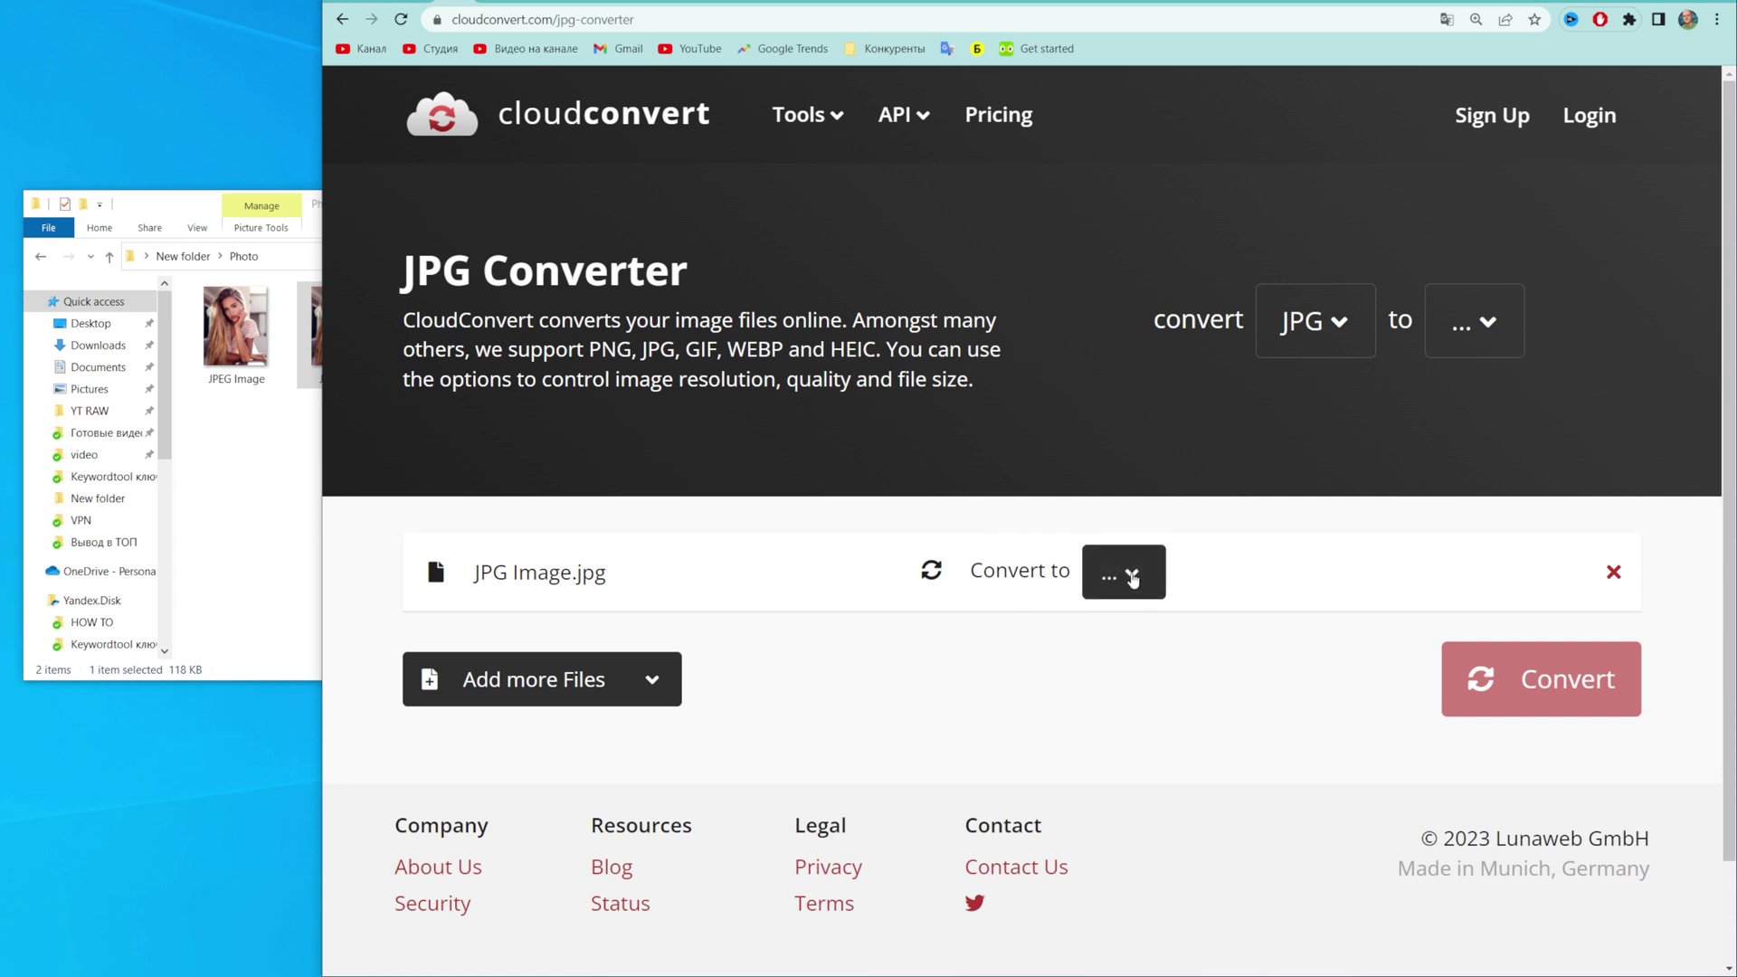
click(1135, 578)
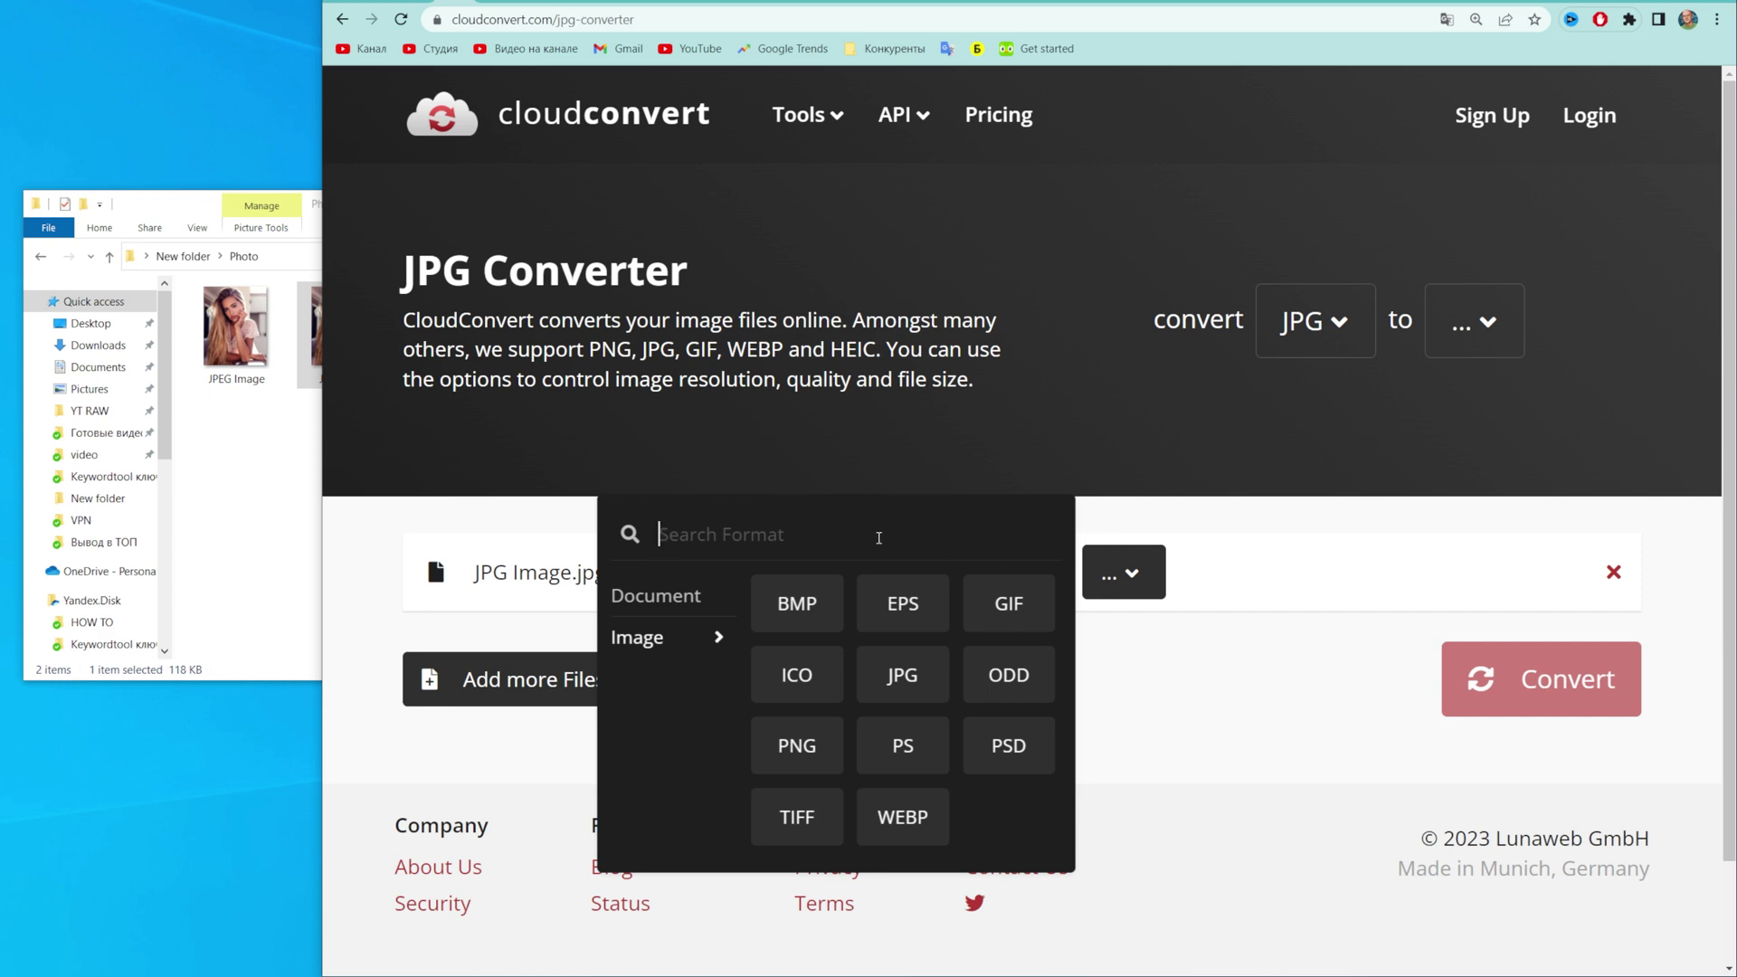
text(png)
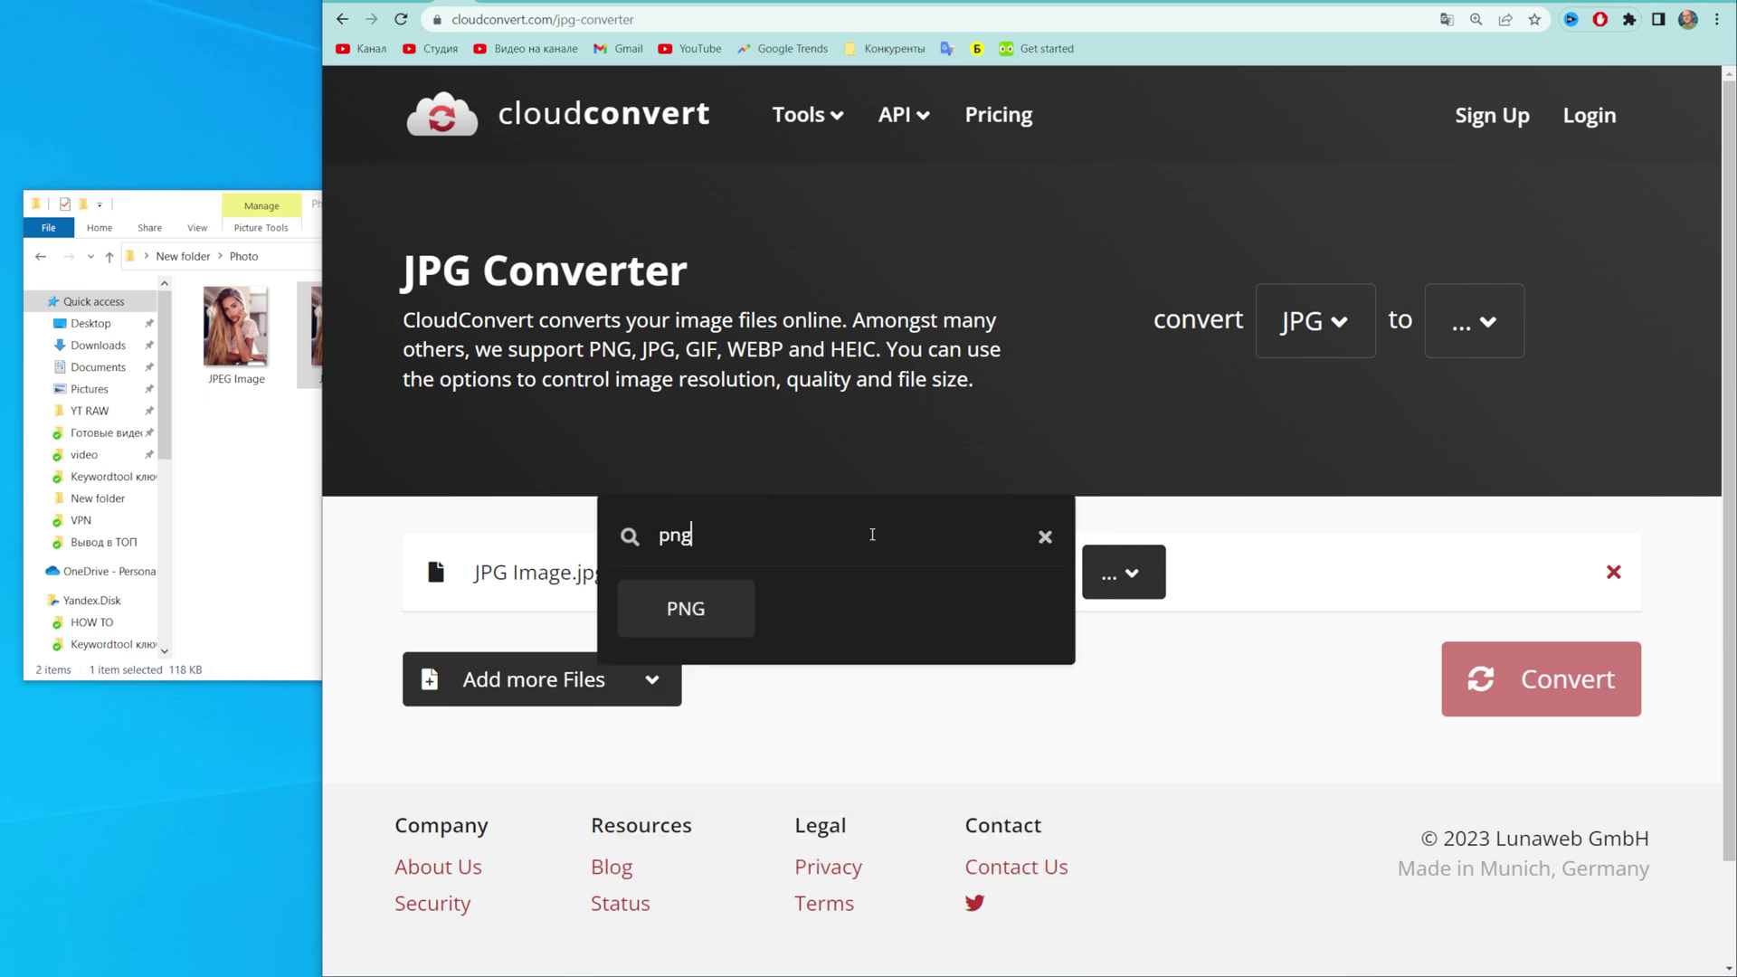
click(691, 613)
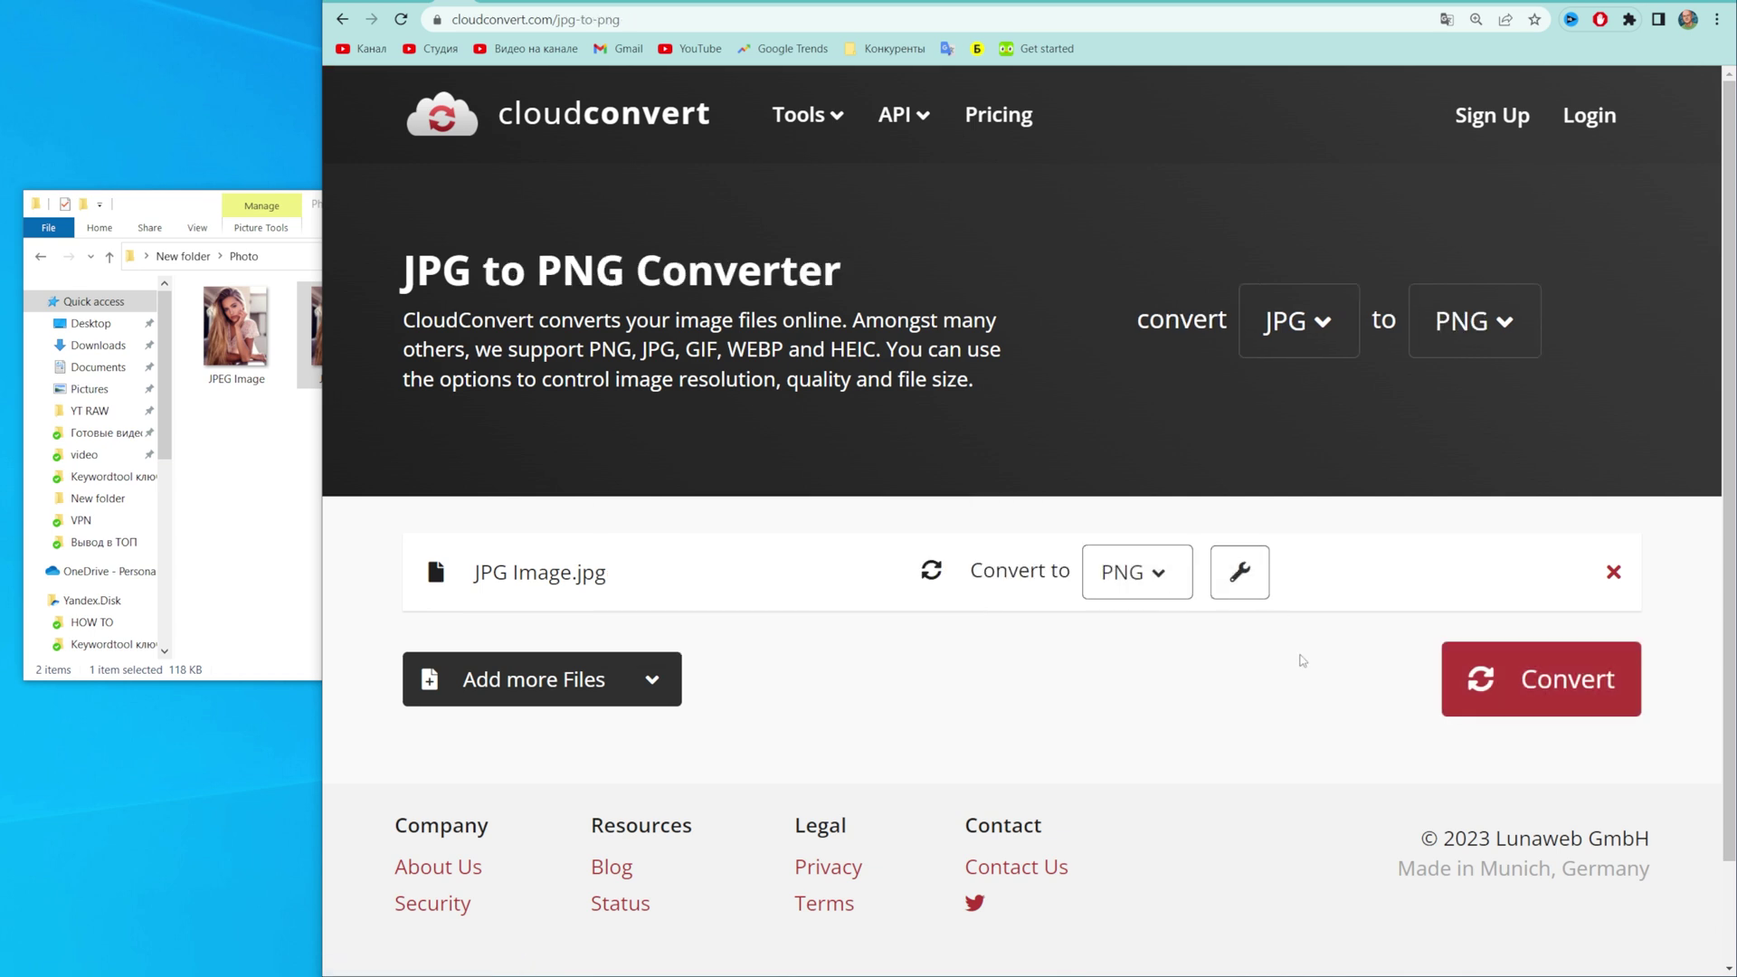
Convert the photo to PNG and download JPG Image.png
click(1524, 703)
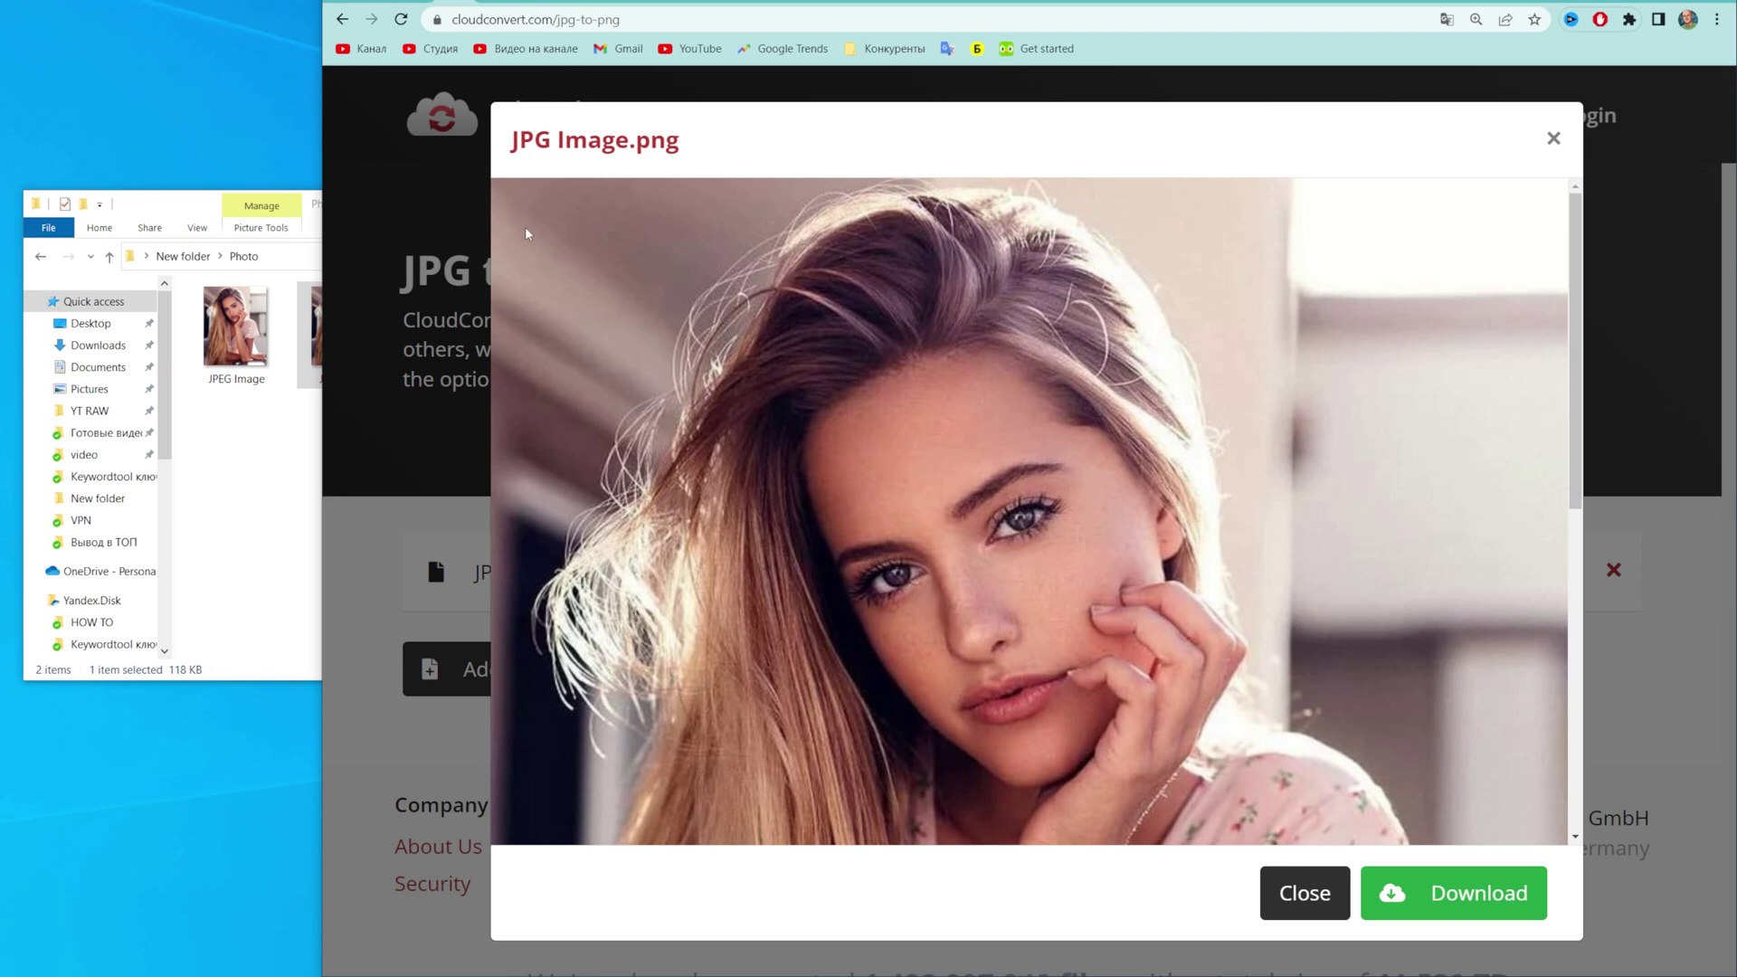
scroll(845, 421, down, 5)
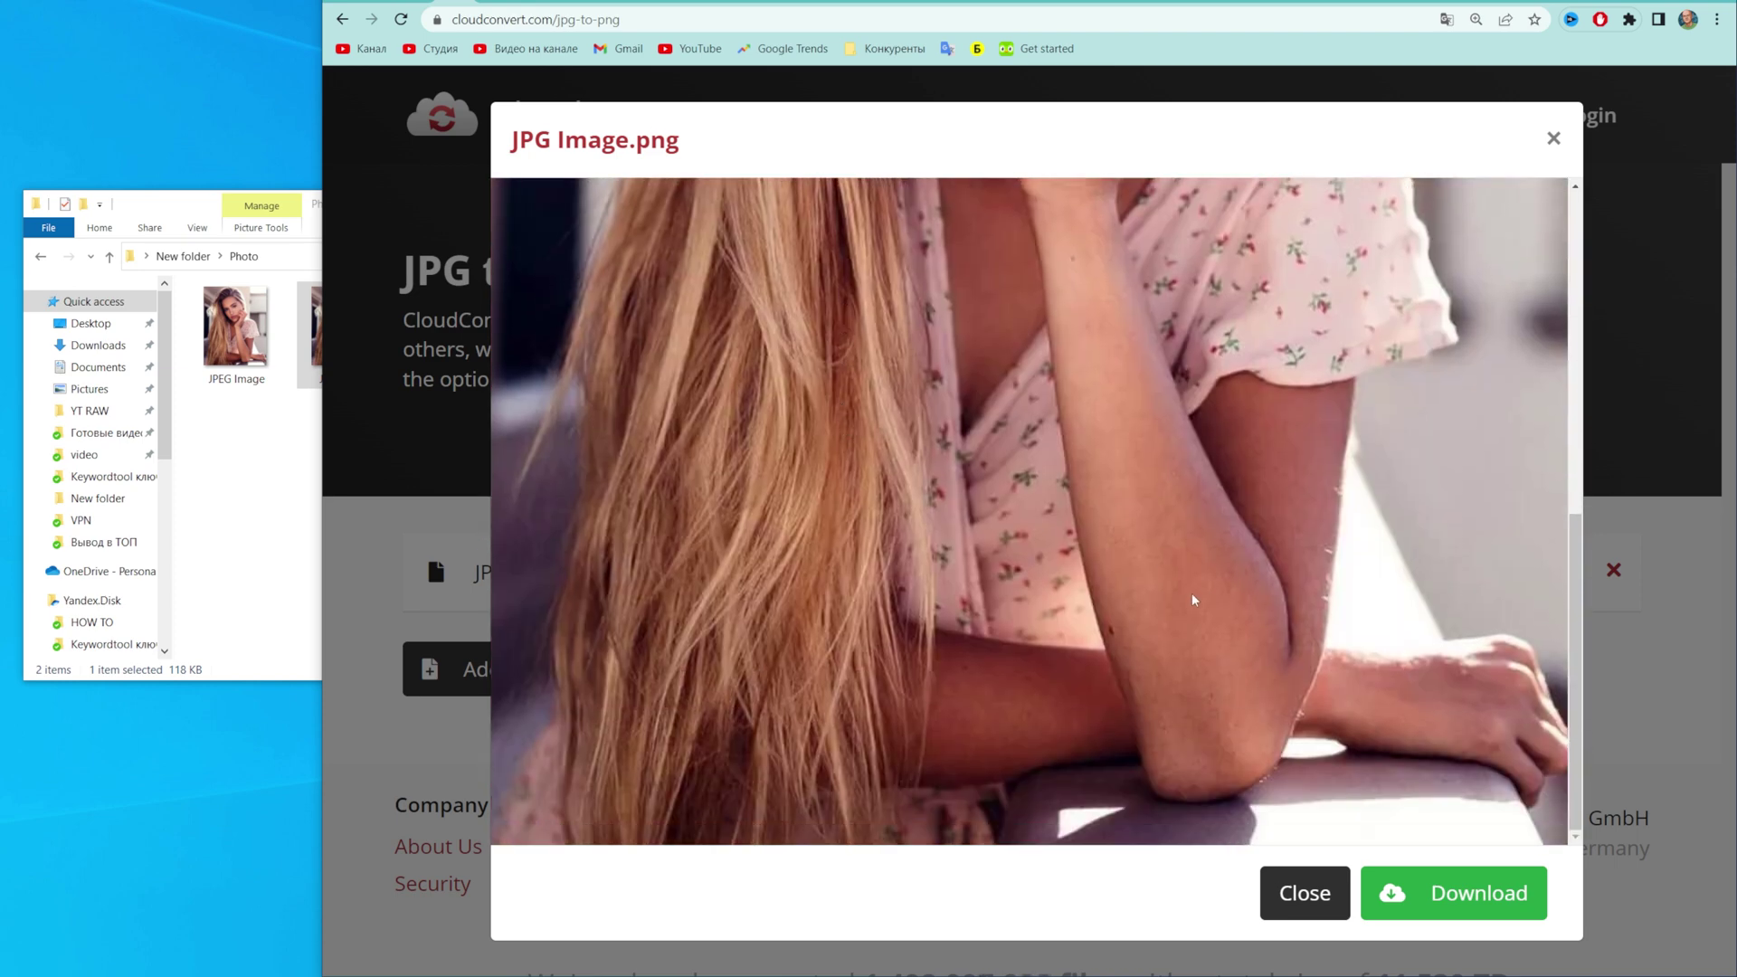
click(1453, 893)
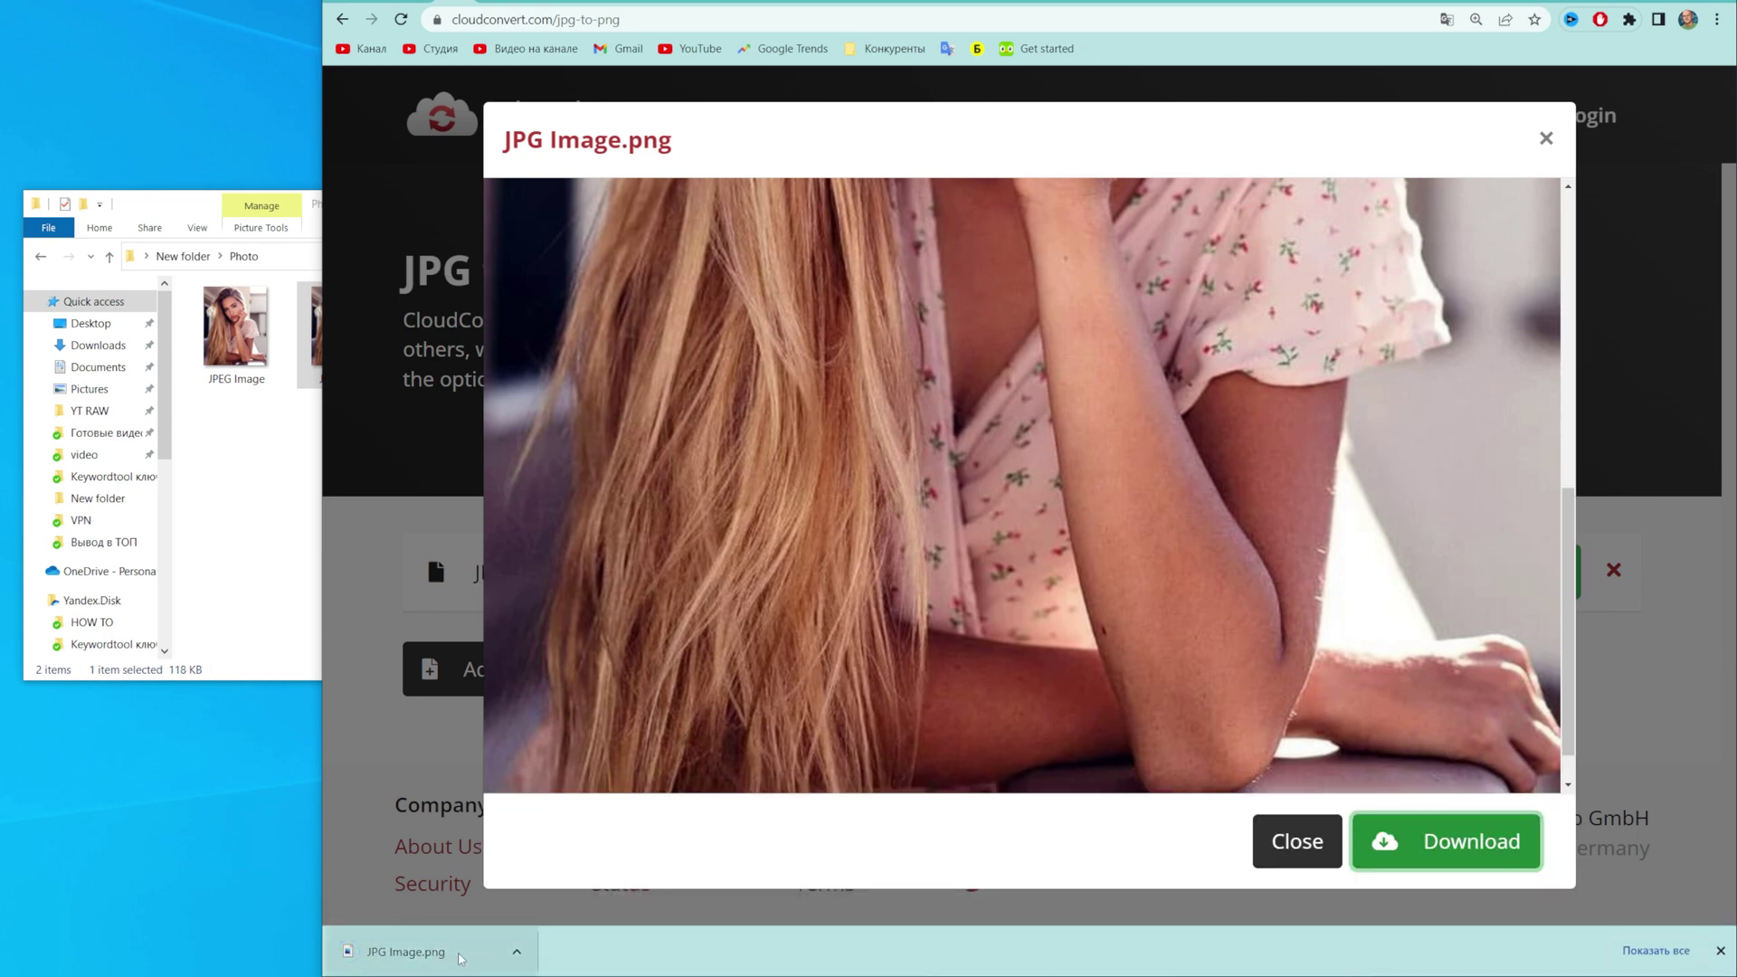
Save JPG Image.png into the Photo folder and view its properties showing an 867 KB PNG
drag(444, 960, 274, 536)
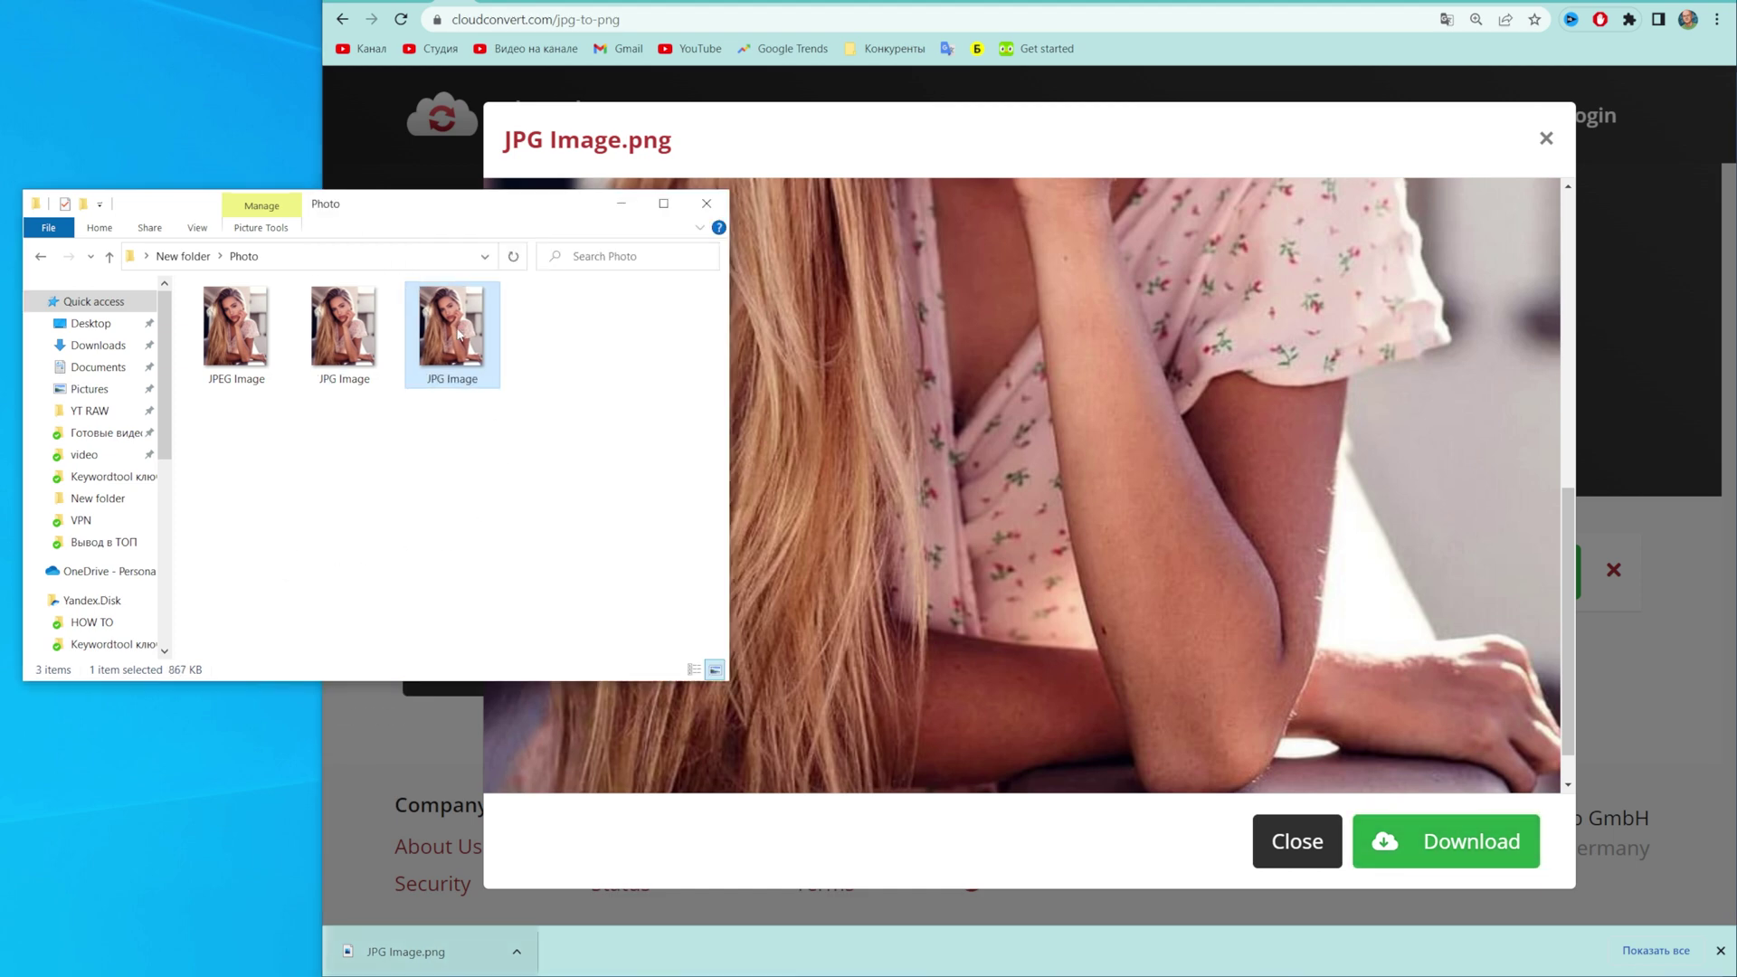
right_click(461, 333)
click(516, 962)
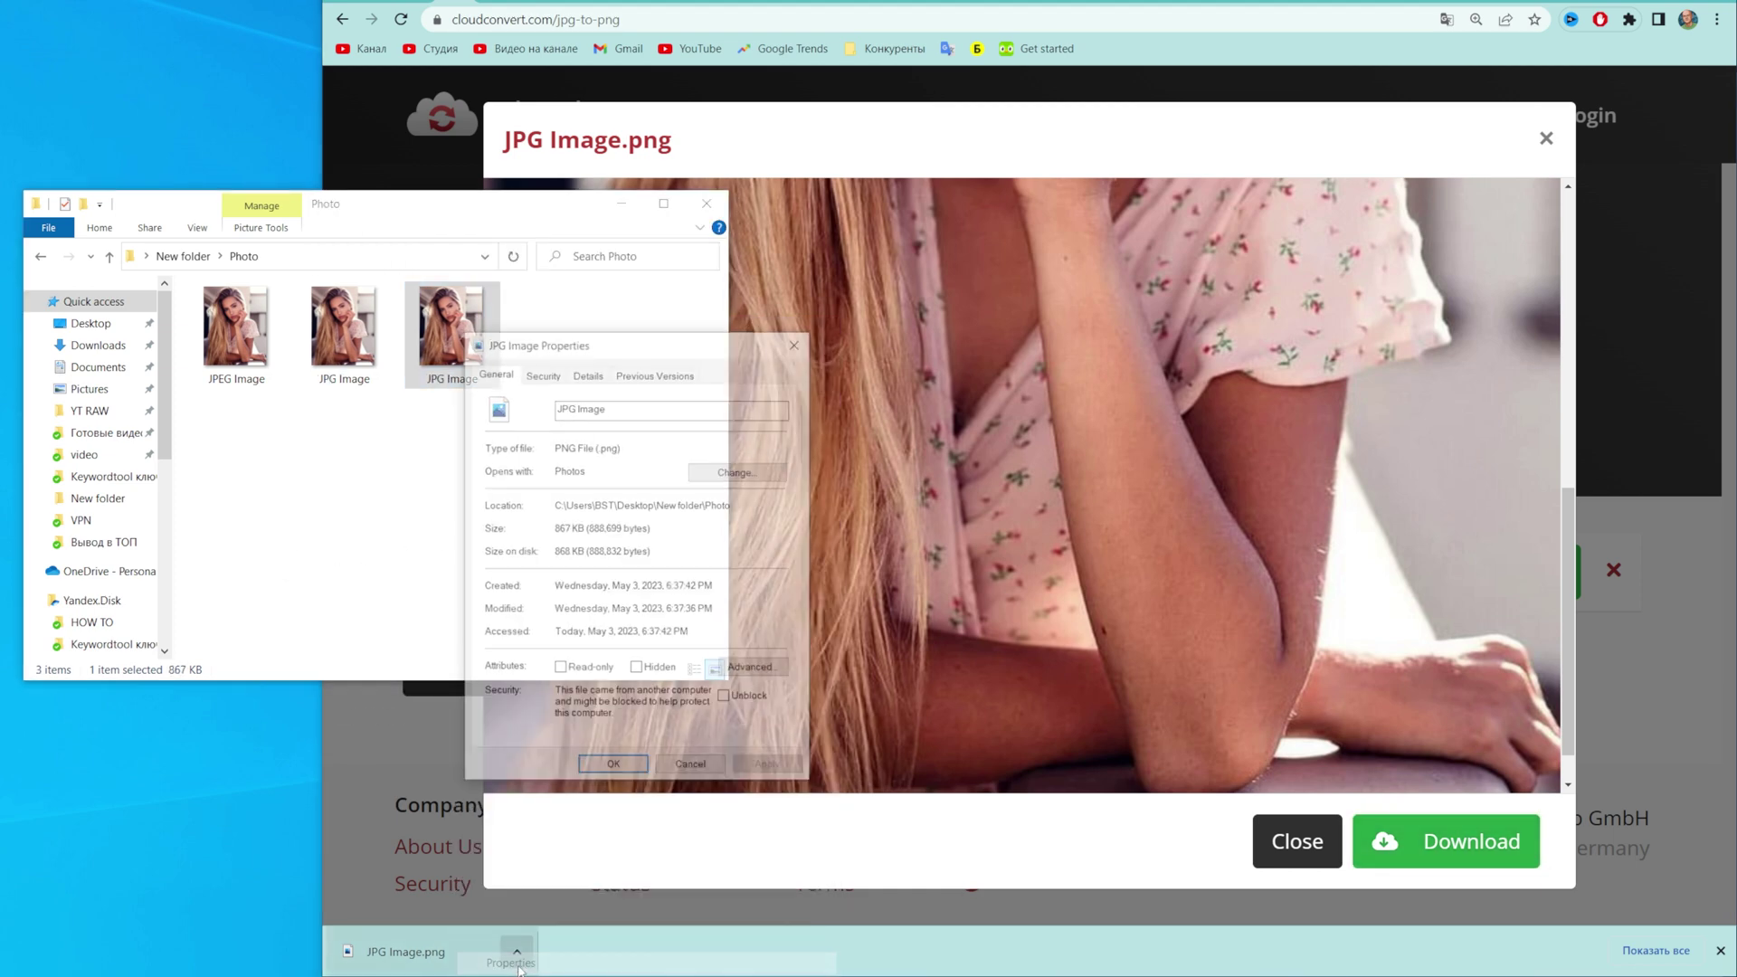